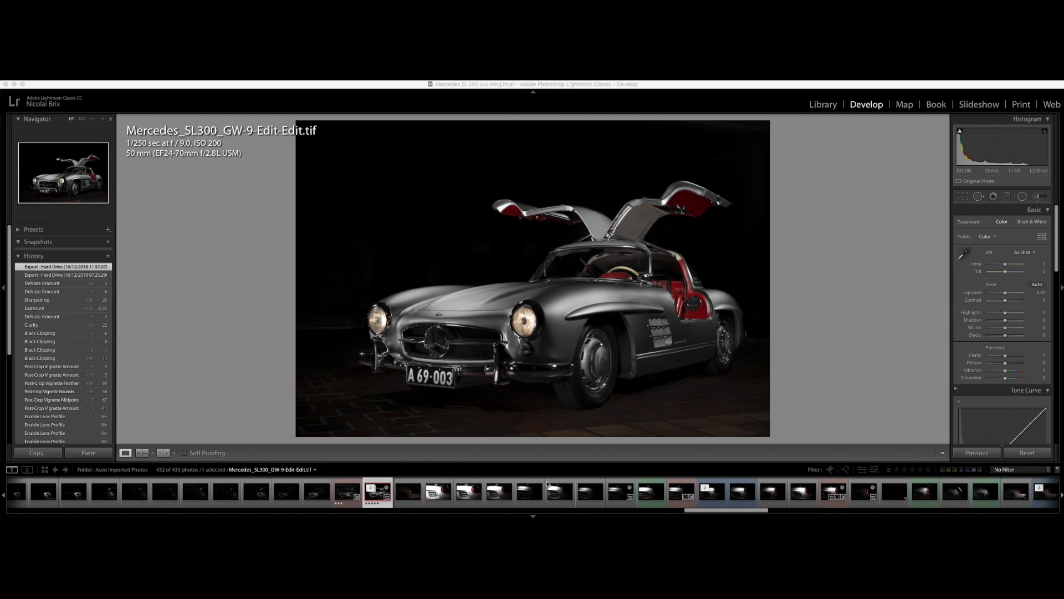
- View the merged frames GW-18-HDR.dng and GW-20-HDR.dng near the start of the shoot
left_click_drag(724, 511, 89, 512)
left_click(78, 492)
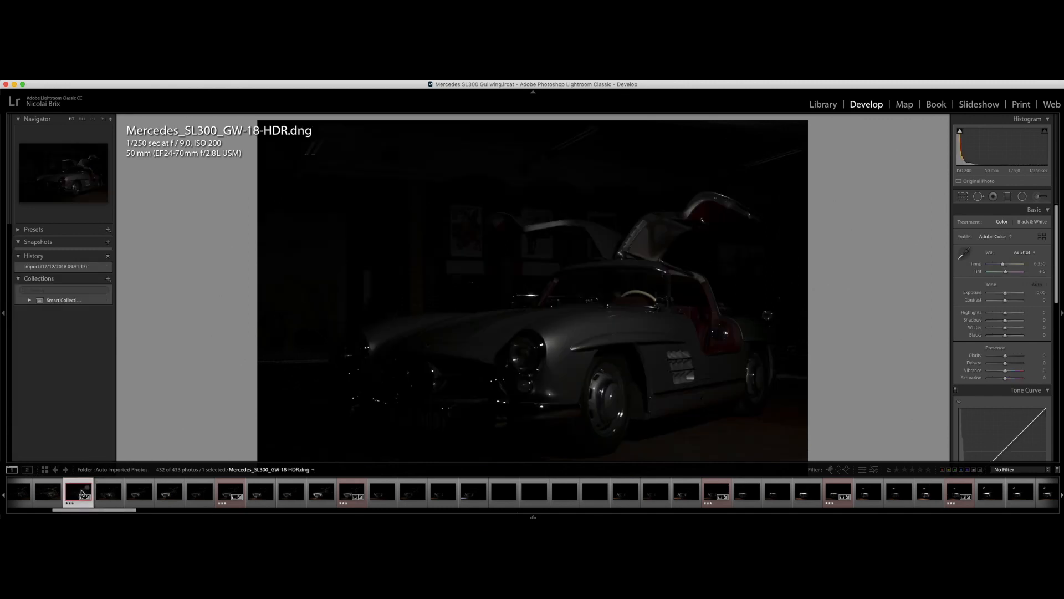
left_click(230, 495)
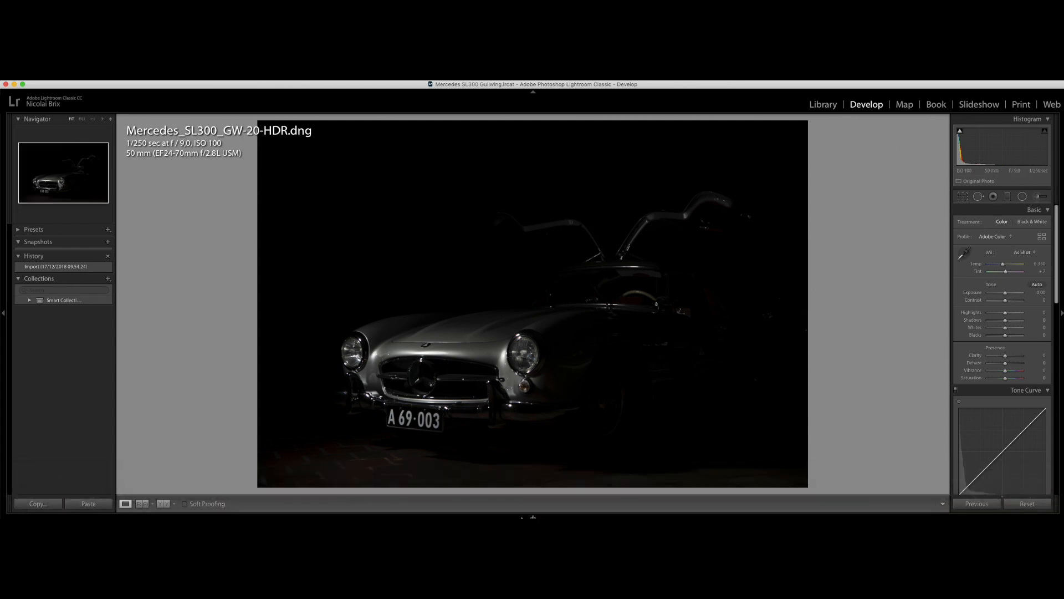
left_click(534, 516)
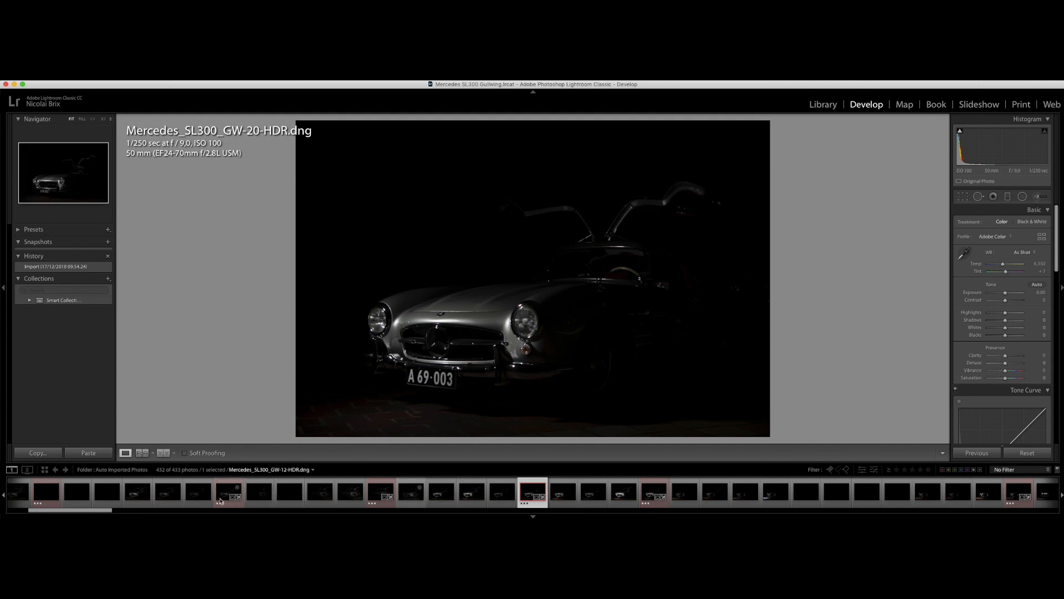
- Compare the bracketed raw exposures GW-12.CR2, GW-13.CR2 and GW-14.CR2
left_click(131, 496)
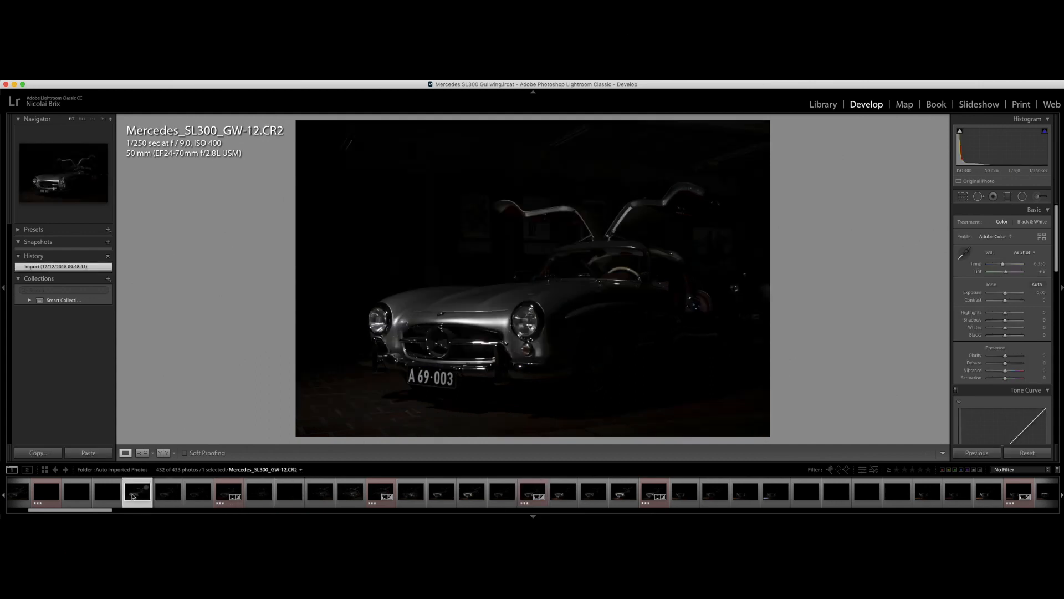
left_click(168, 495)
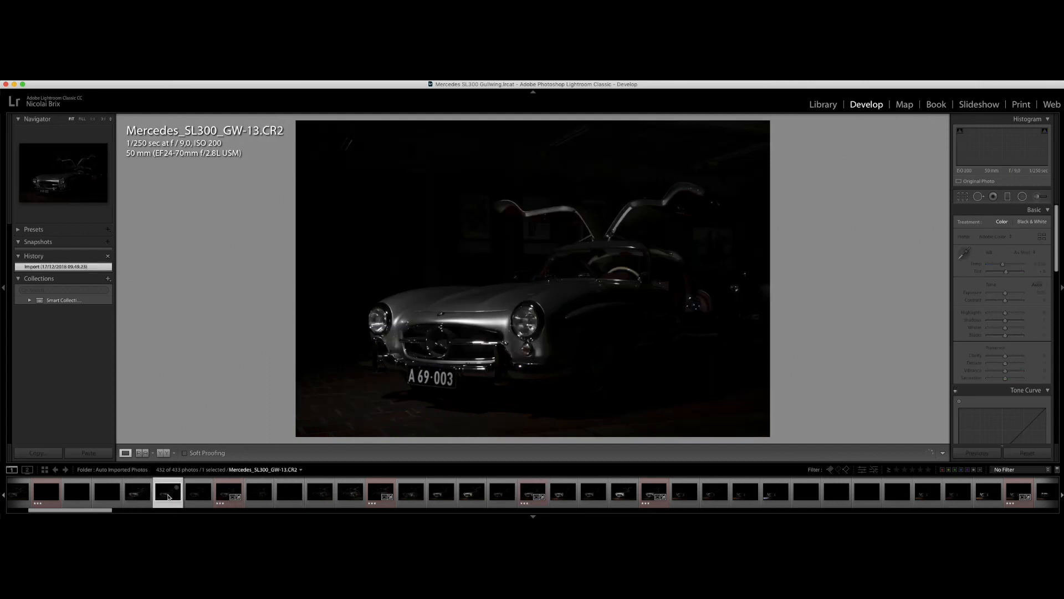
left_click(138, 495)
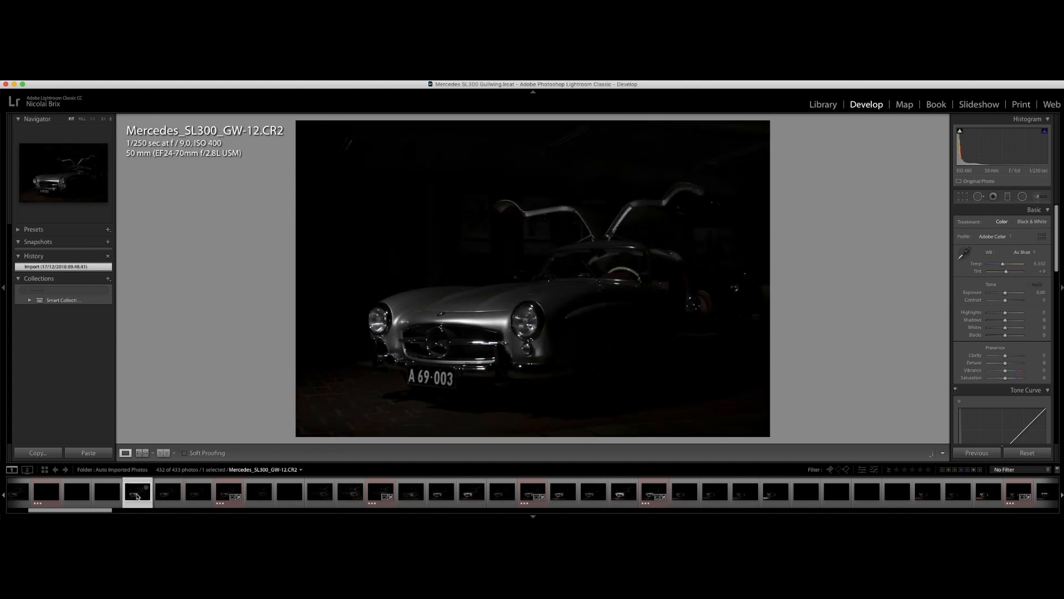
left_click(169, 496)
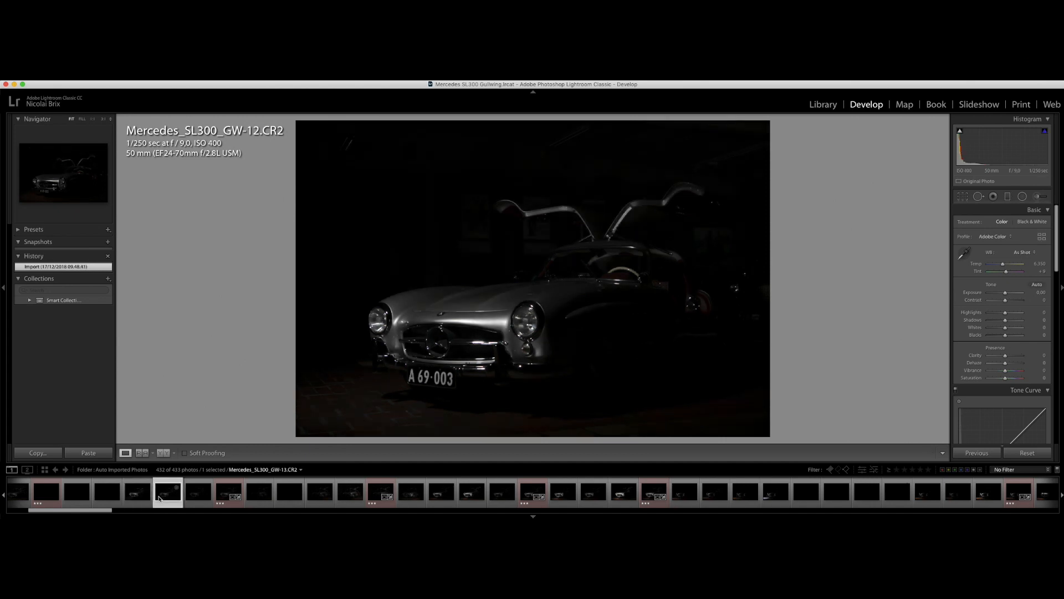
key("Right")
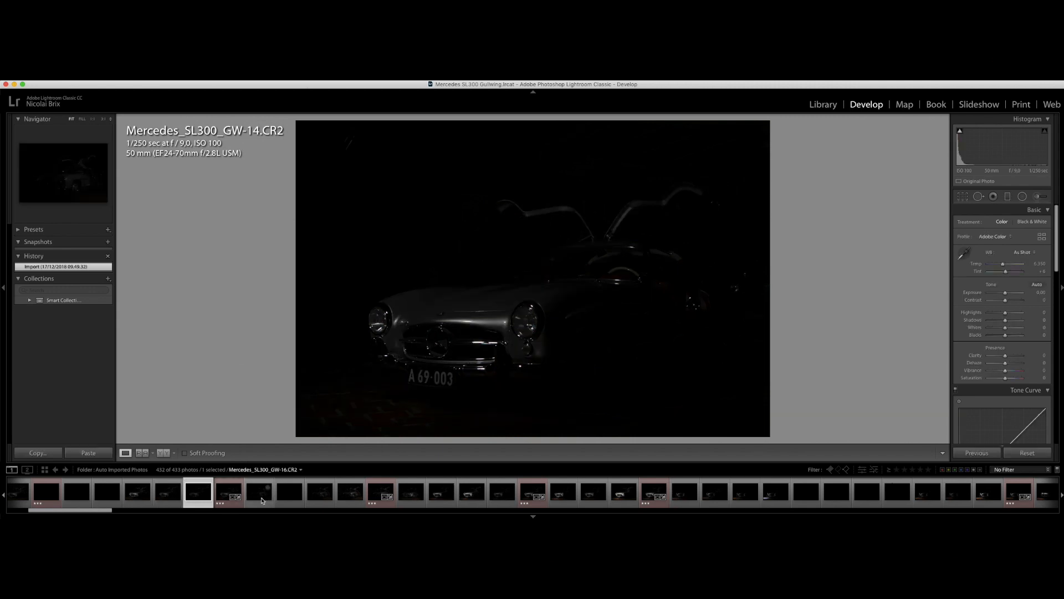
left_click(169, 495)
left_click(139, 493)
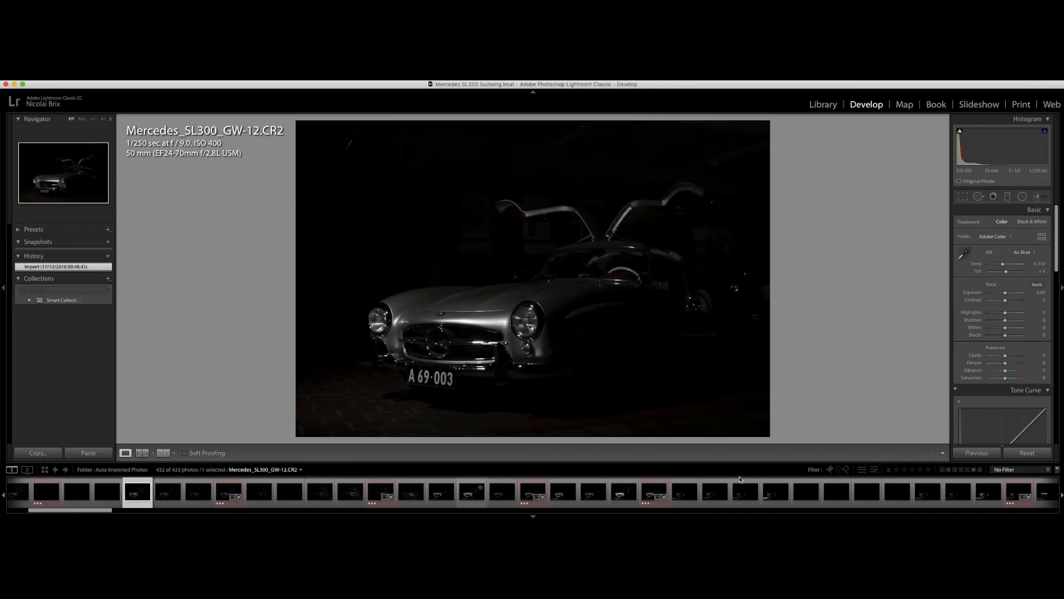
- Examine the interior and door light frames GW-163-HDR.dng, GW-166-HDR and GW-171-HDR.dng and browse the frames that follow
left_click_drag(87, 514, 531, 507)
left_click(502, 491)
left_click(529, 494)
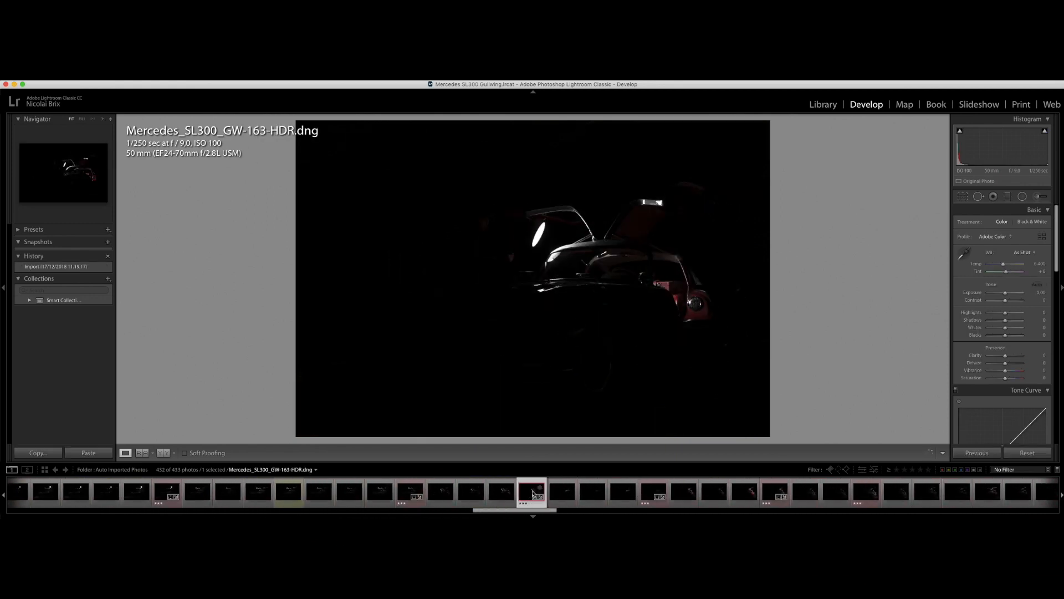
left_click(643, 493)
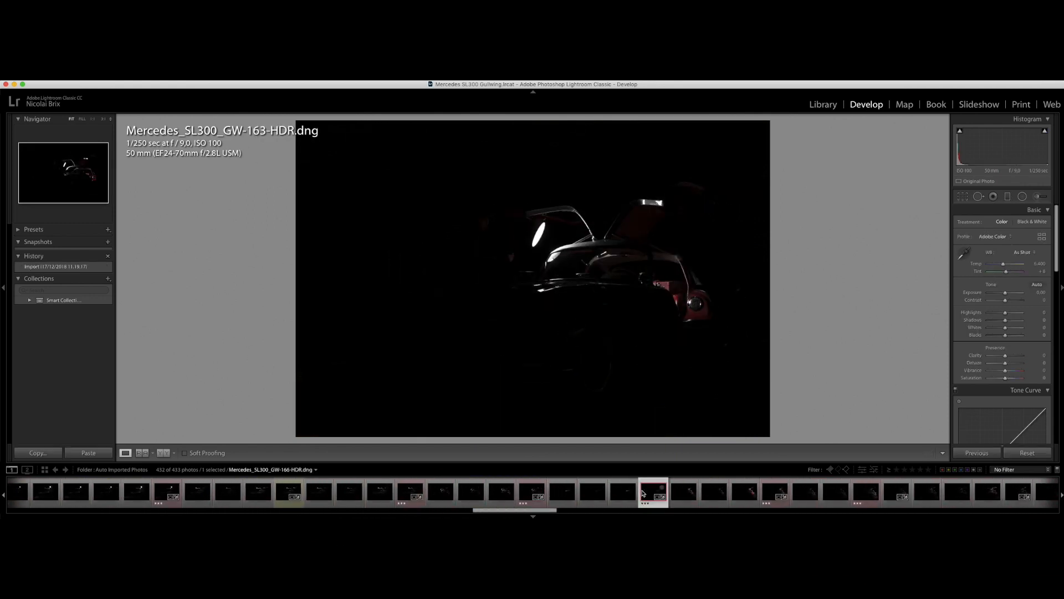
left_click(769, 491)
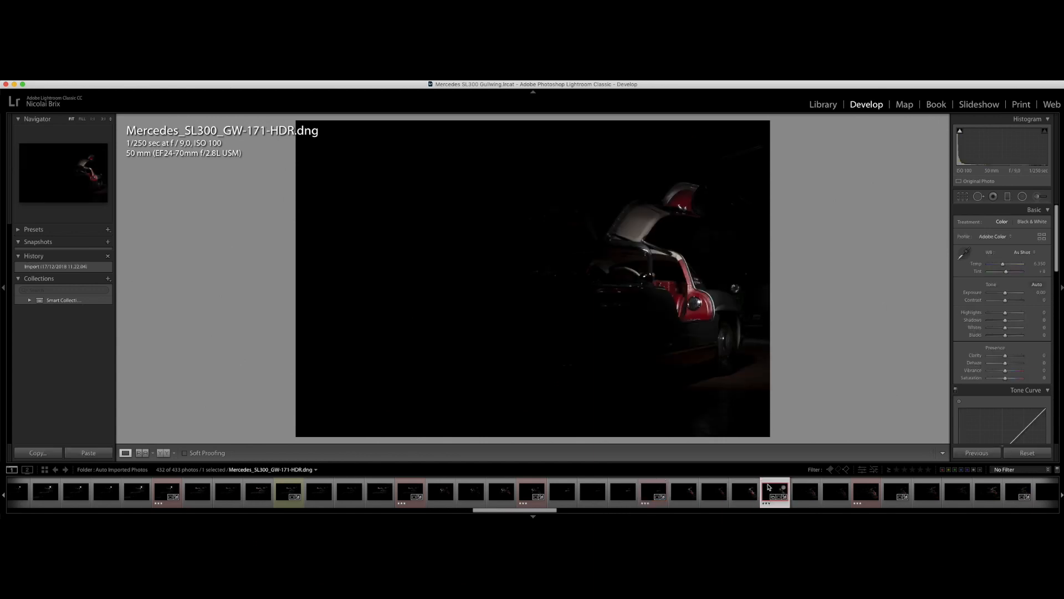
scroll(766, 487, "left", 4)
scroll(765, 488, "right", 8)
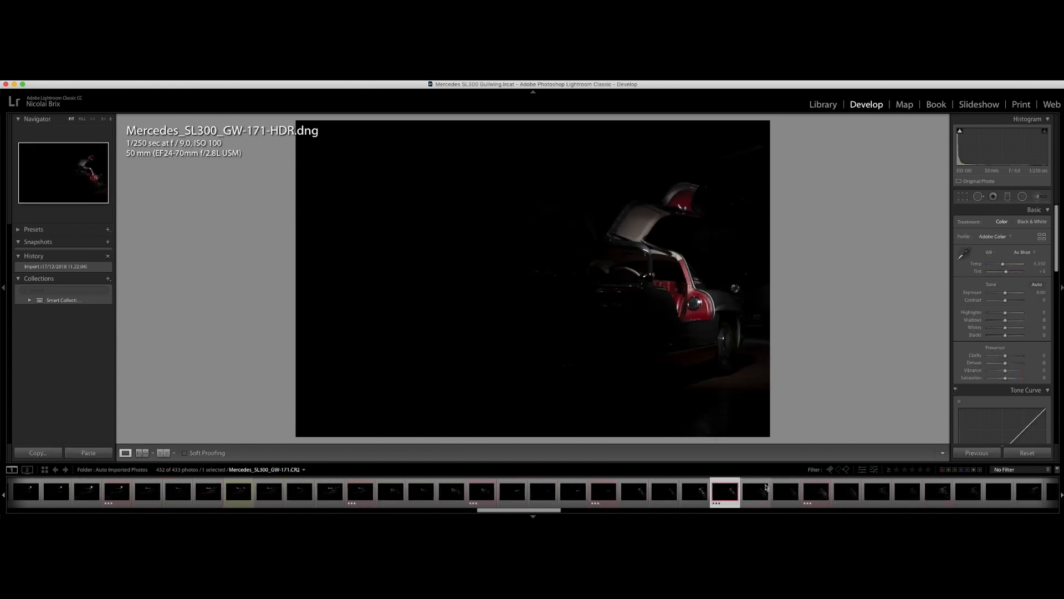
scroll(765, 488, "right", 2)
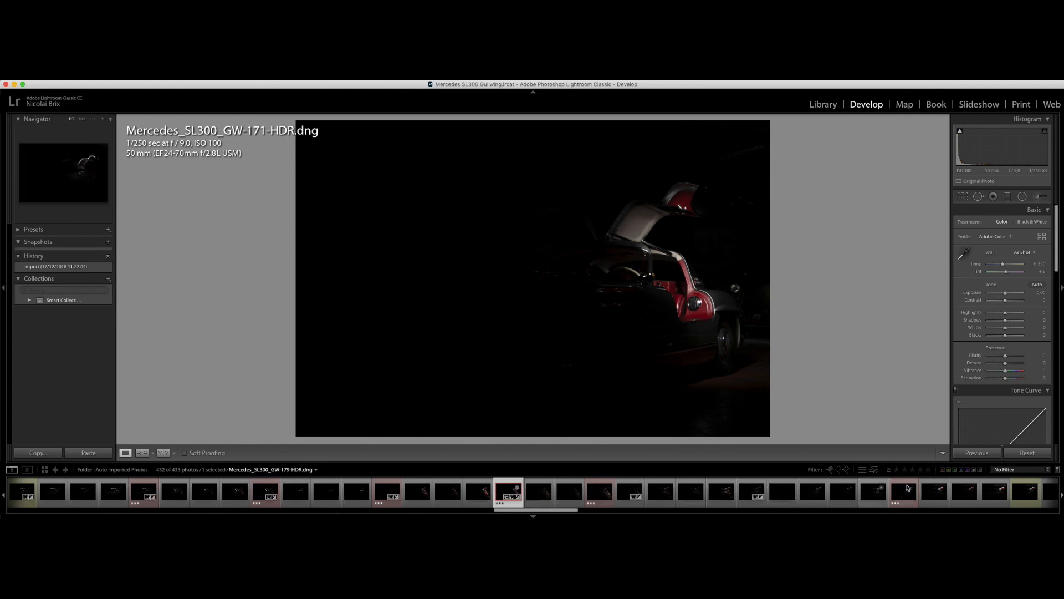
scroll(907, 487, "right", 8)
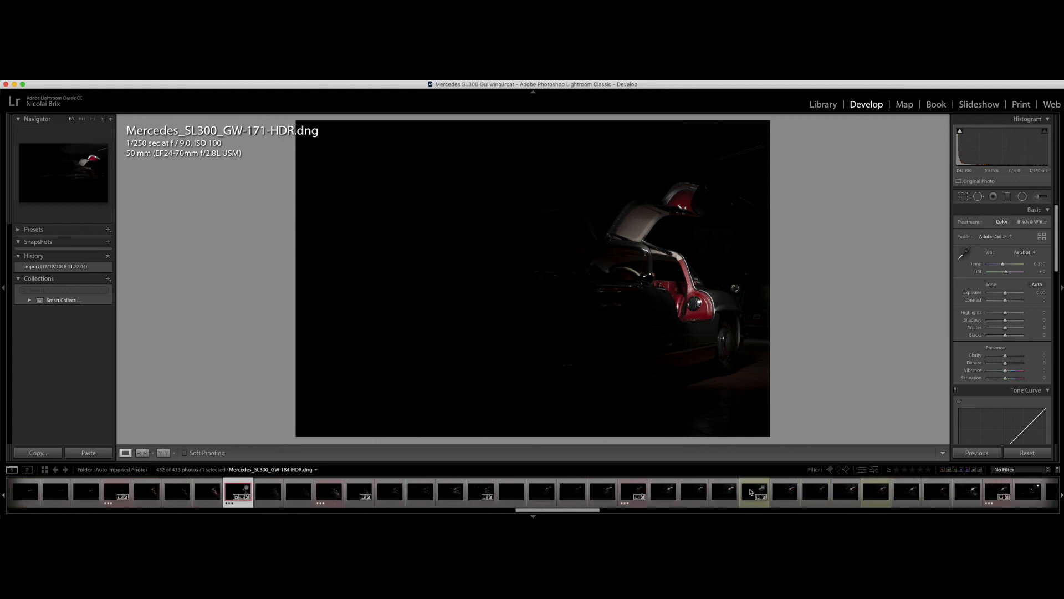
- Filter the photos to the red label and select GW-132-HDR.dng plus the run from GW-160-HDR.dng to GW-171-HDR.dng
left_click(944, 470)
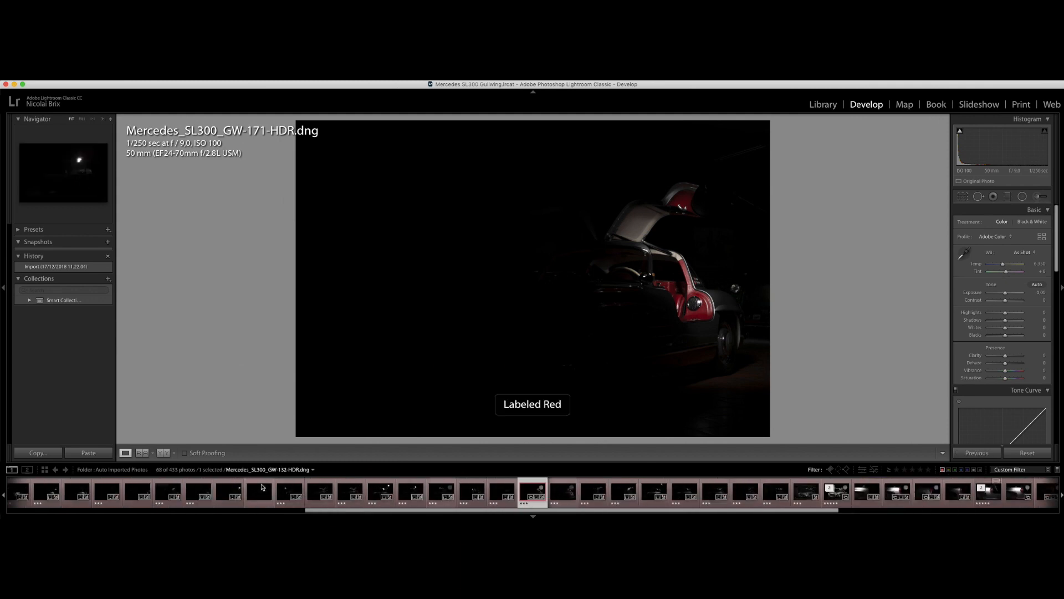
left_click(259, 492)
left_click(533, 492, "super")
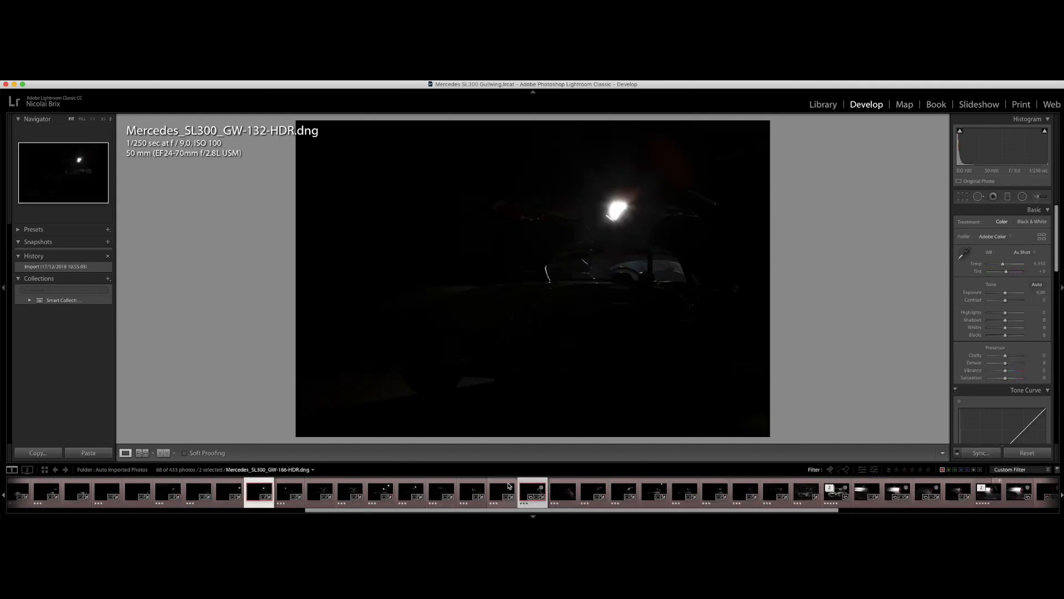
left_click(442, 489, "shift")
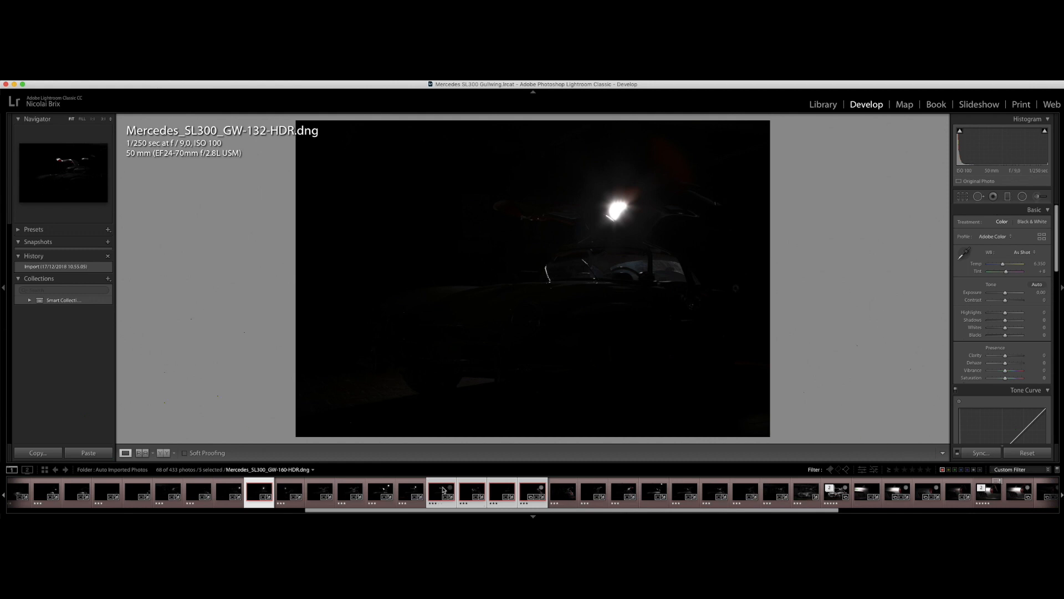
- Send the selected frames to Photoshop as layers and switch to Photoshop
right_click(442, 489)
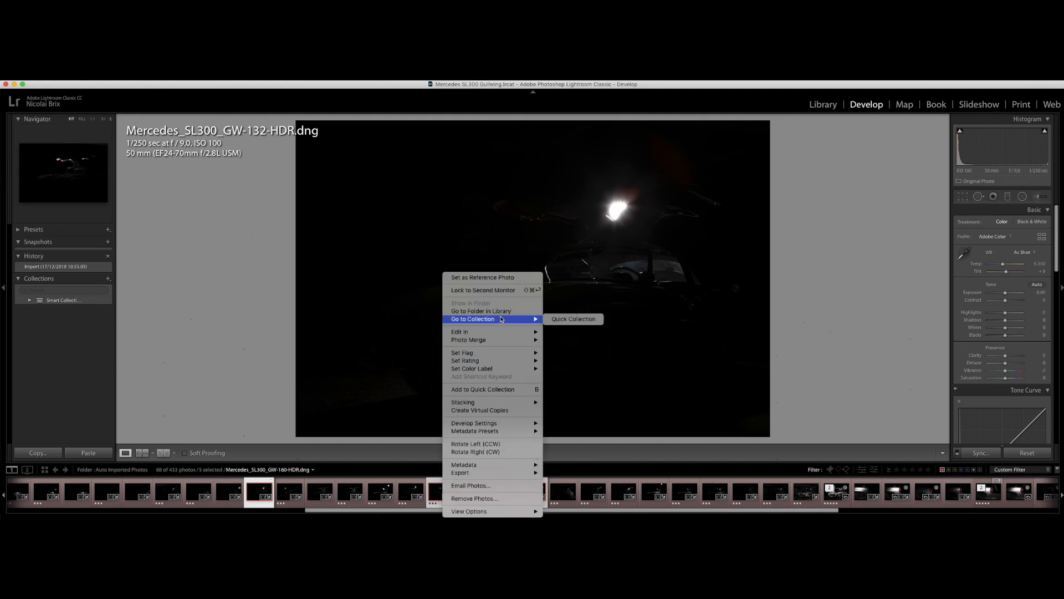
mouse_move(501, 334)
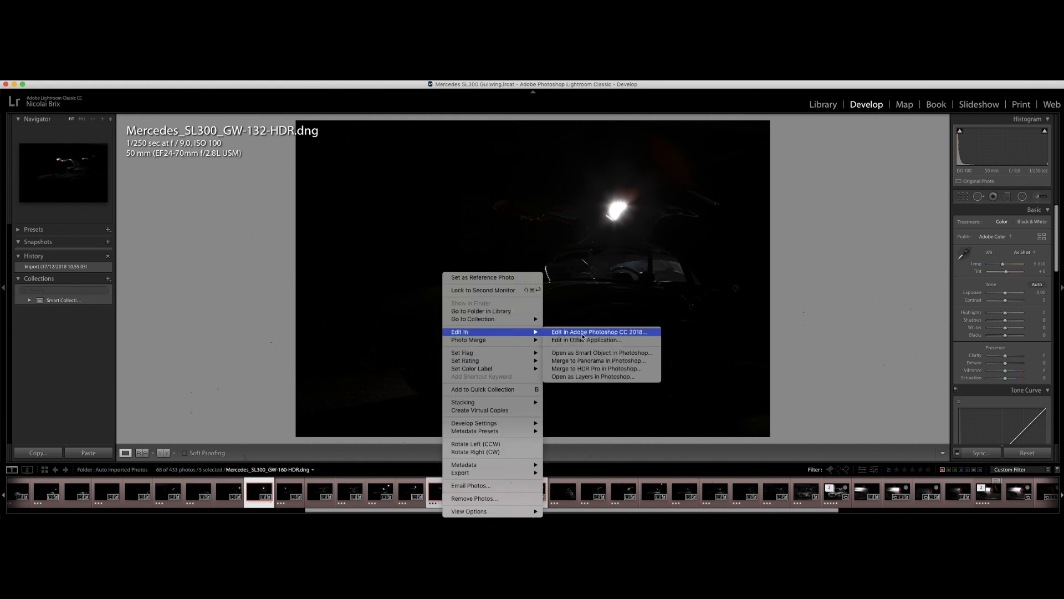
left_click(613, 377)
mouse_move(615, 514)
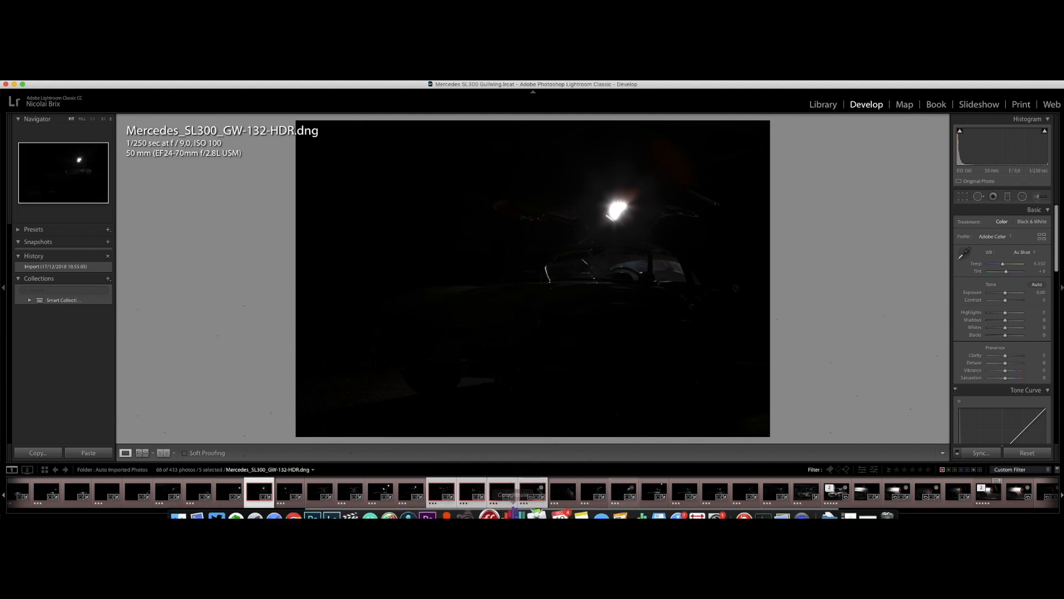
left_click(327, 510)
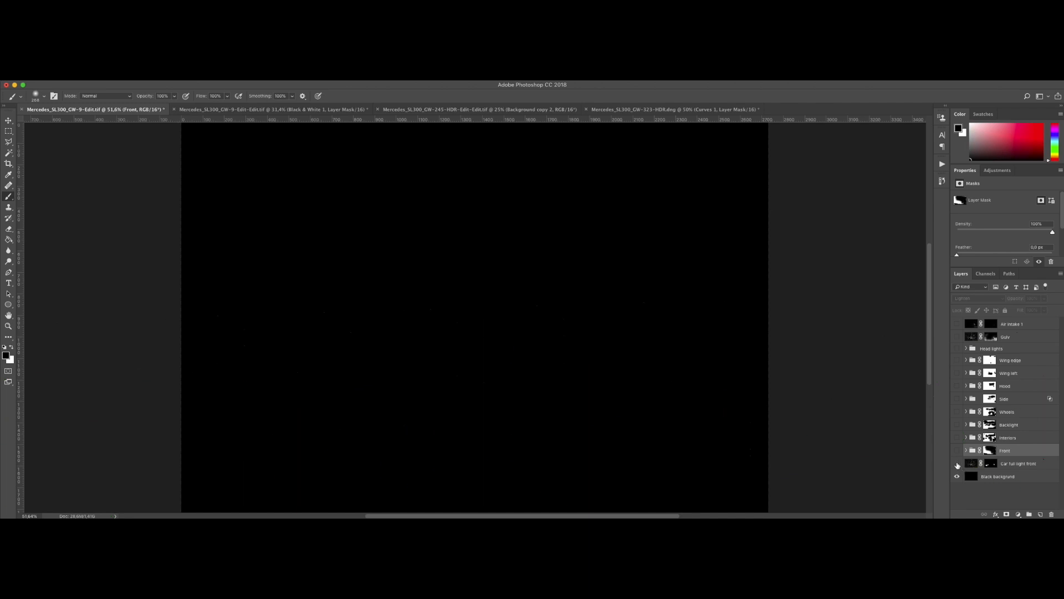
- Show the Car full light front layer, then expand the Front group and make it visible
left_click(957, 464)
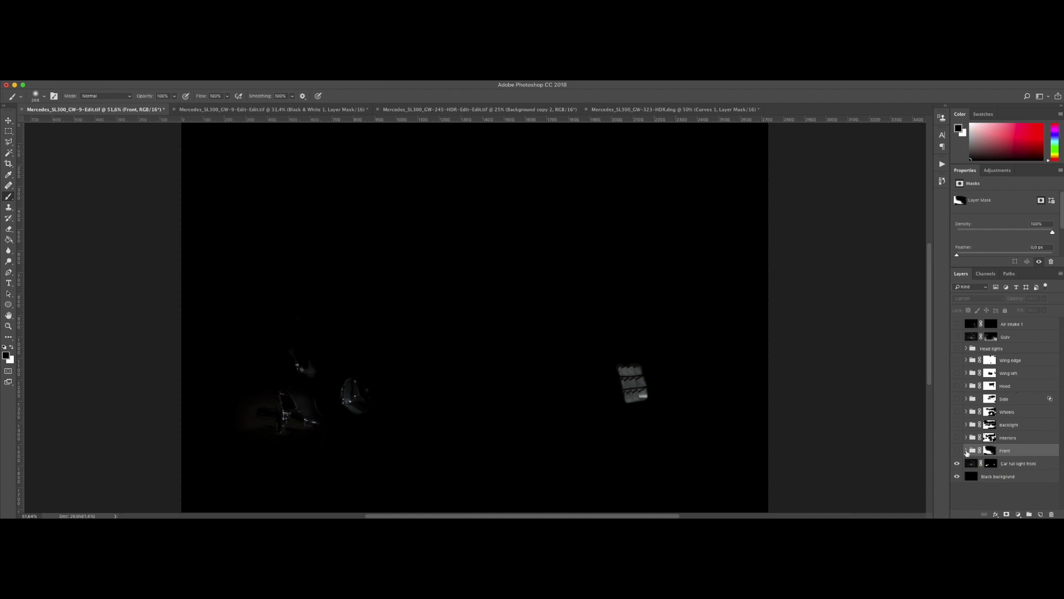
left_click(966, 451)
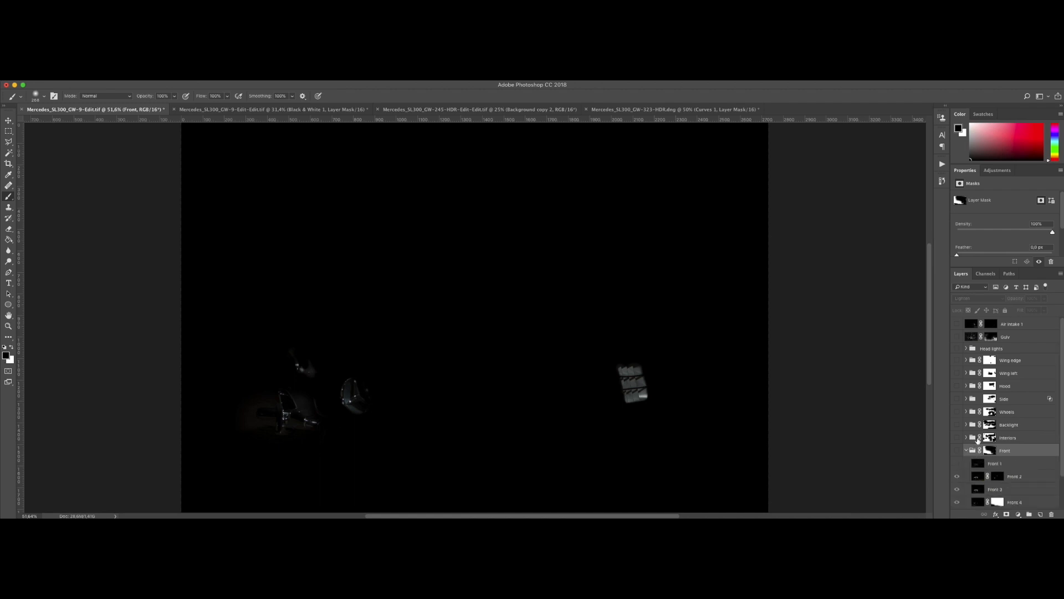
scroll(980, 434, "down", 2)
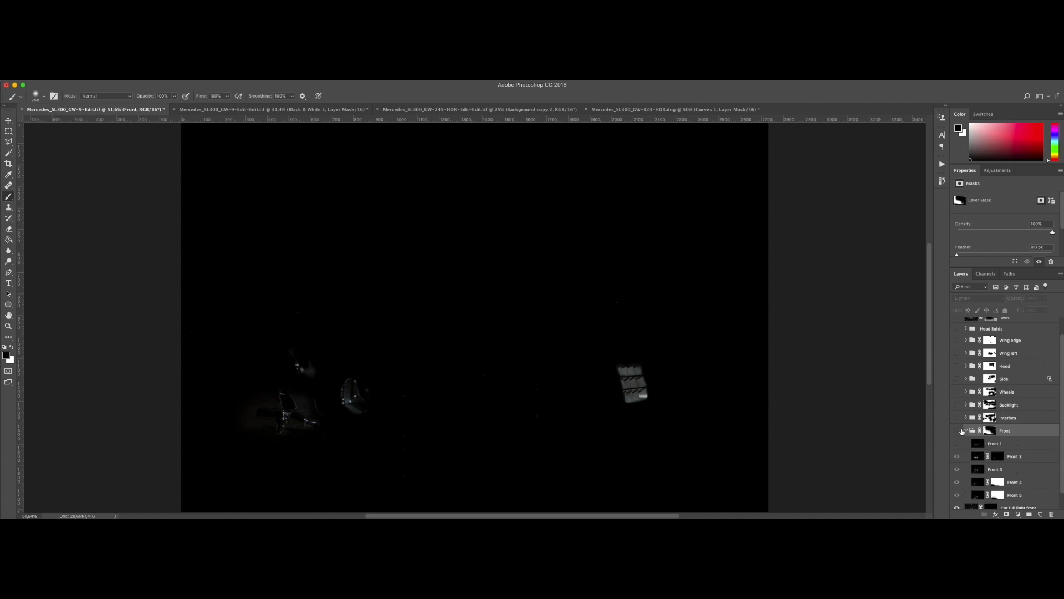
left_click(957, 430)
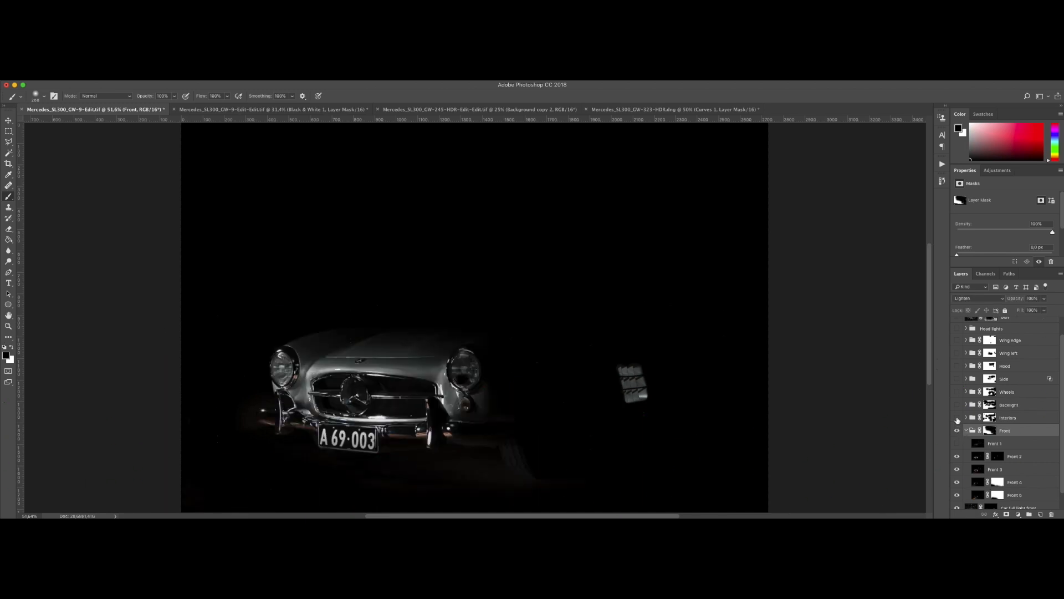
- Make the Interiors, Backlight, Wheels and Side layer groups visible over the front of the car
left_click(957, 418)
left_click(956, 406)
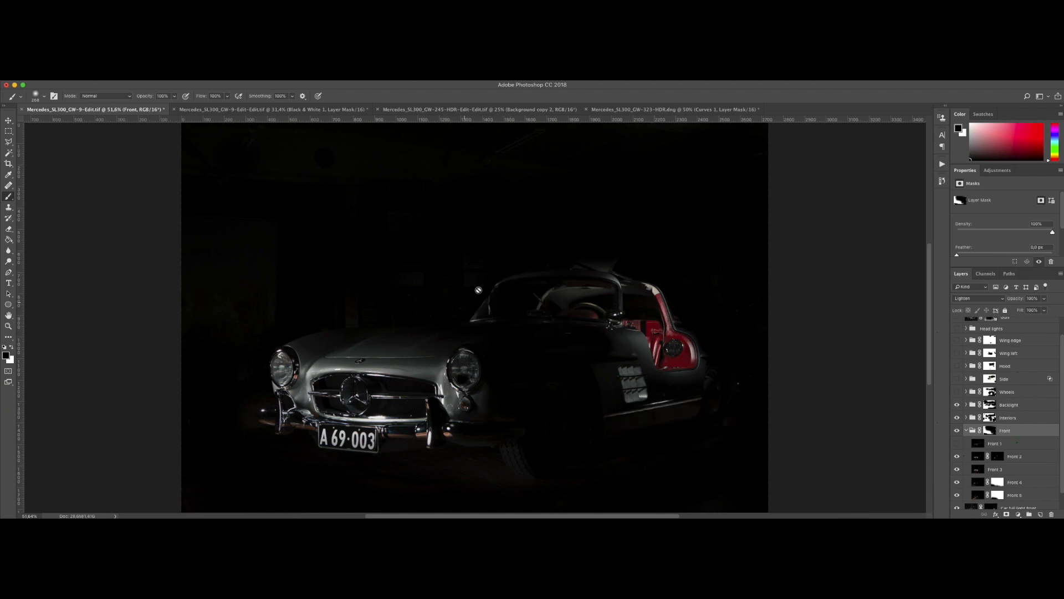
left_click(957, 392)
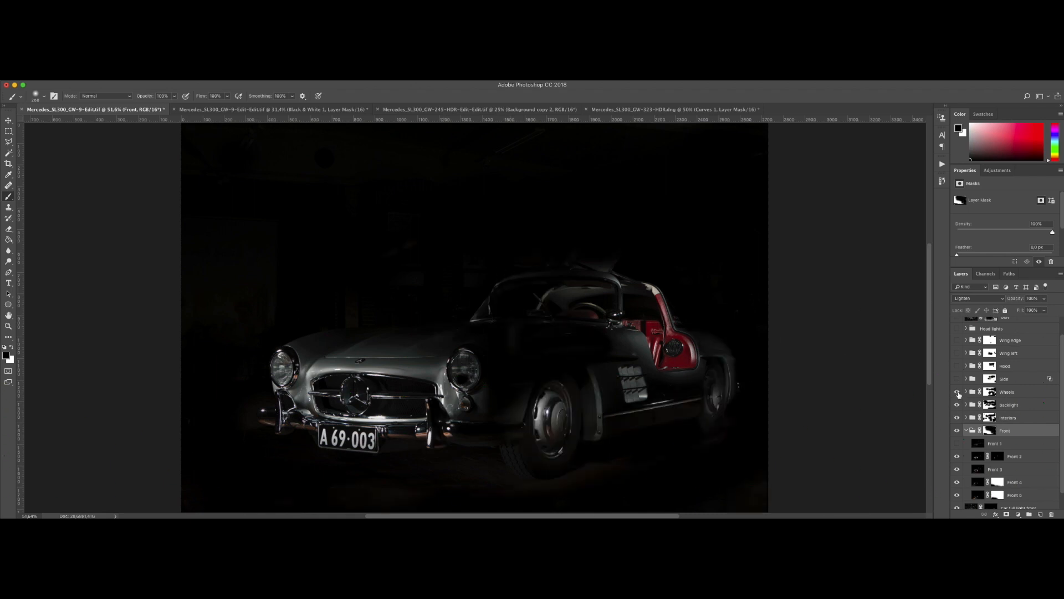
left_click(958, 380)
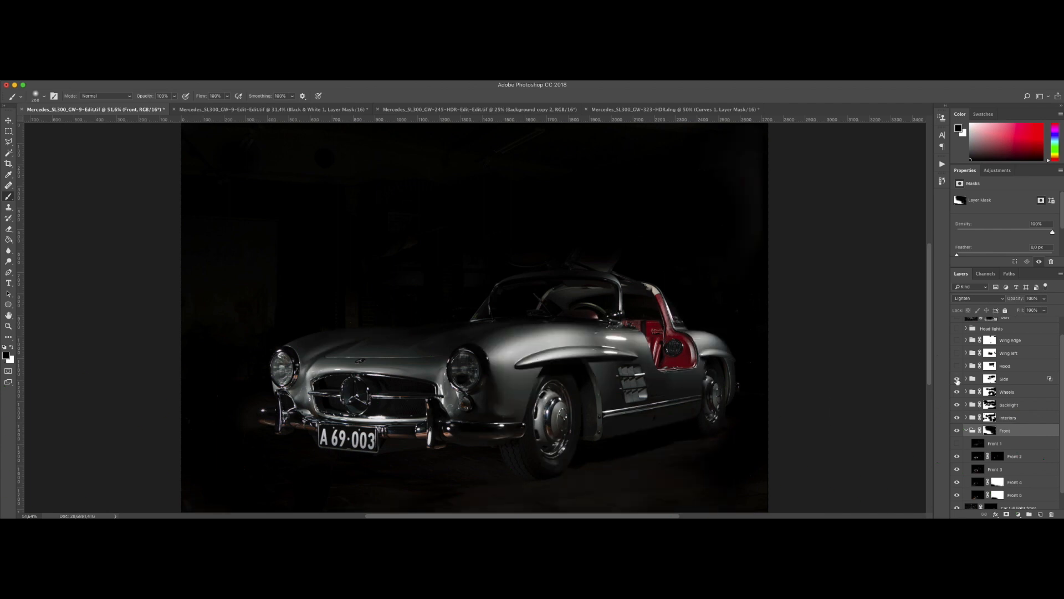
- Turn on the Hood, Wing left and Wing edge layer groups to add the bonnet and raised doors
left_click(958, 366)
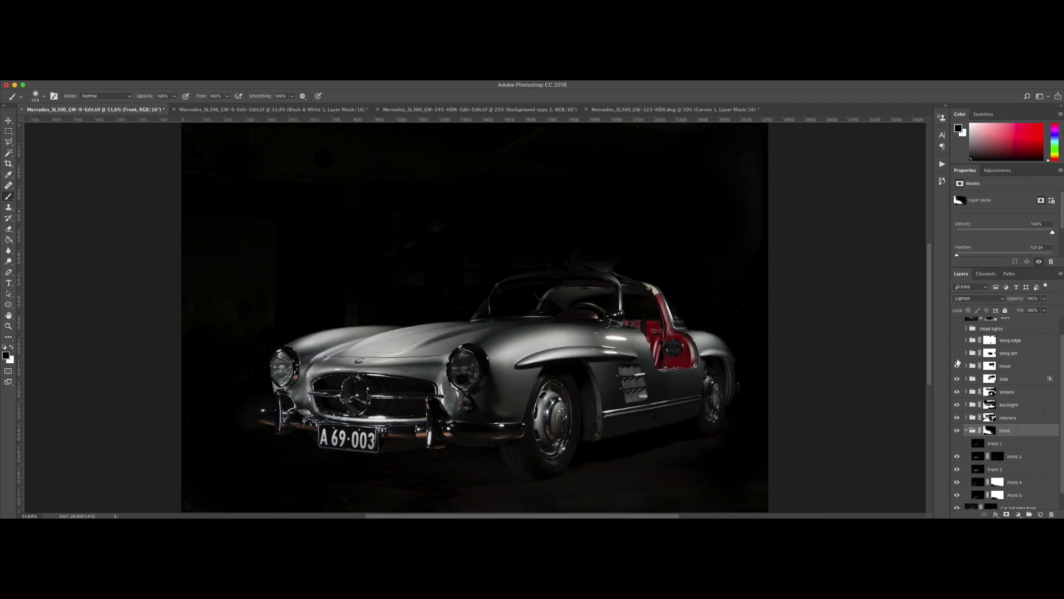
left_click(957, 353)
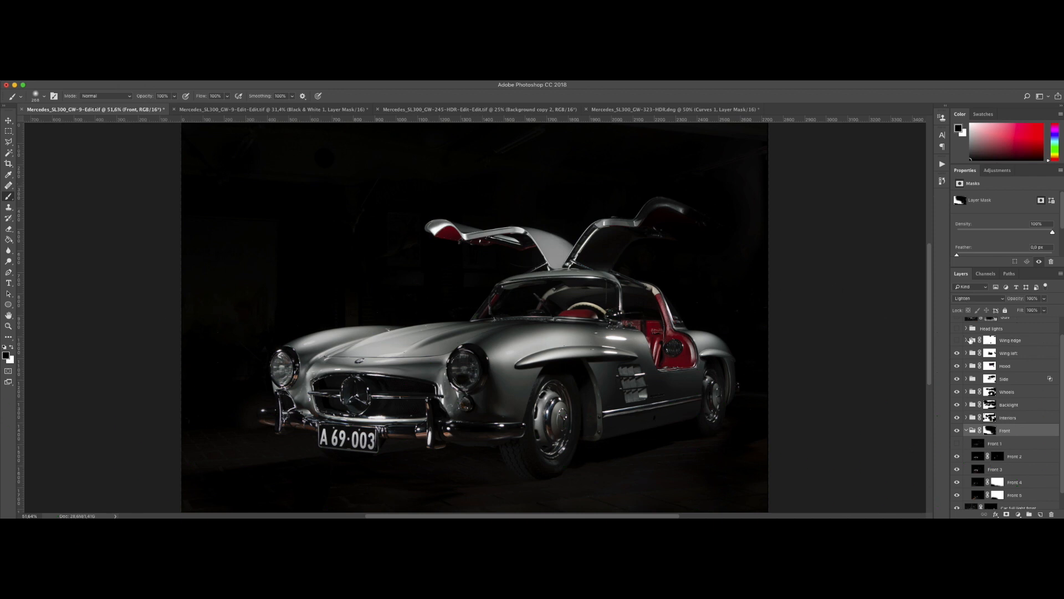
left_click(957, 341)
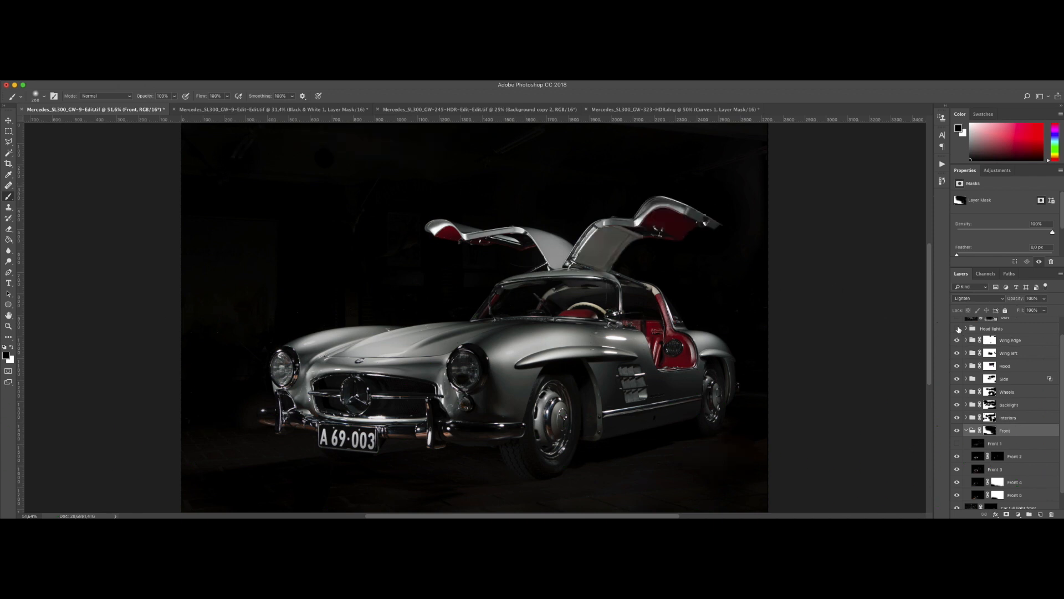
- Show the Head lights group and the Gulv floor layer, and collapse the Front group
left_click(958, 330)
scroll(978, 361, "up", 2)
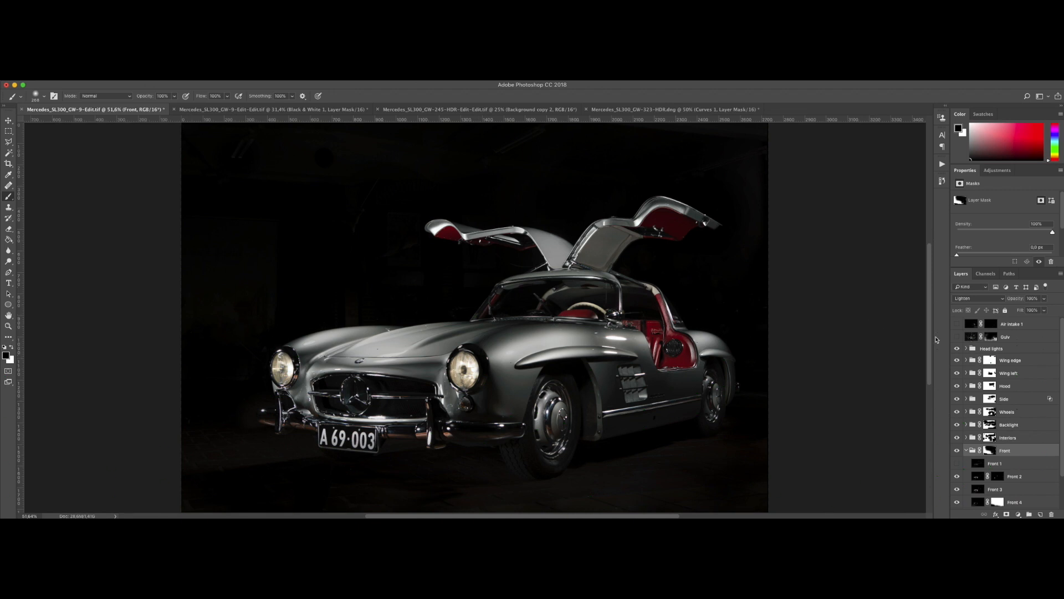
left_click(958, 337)
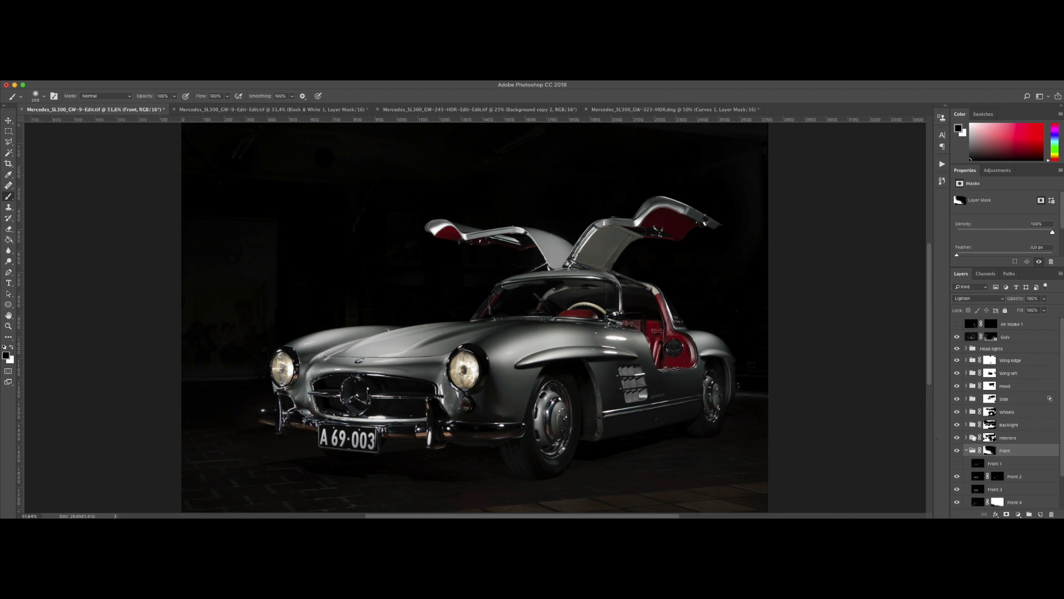
left_click(967, 450)
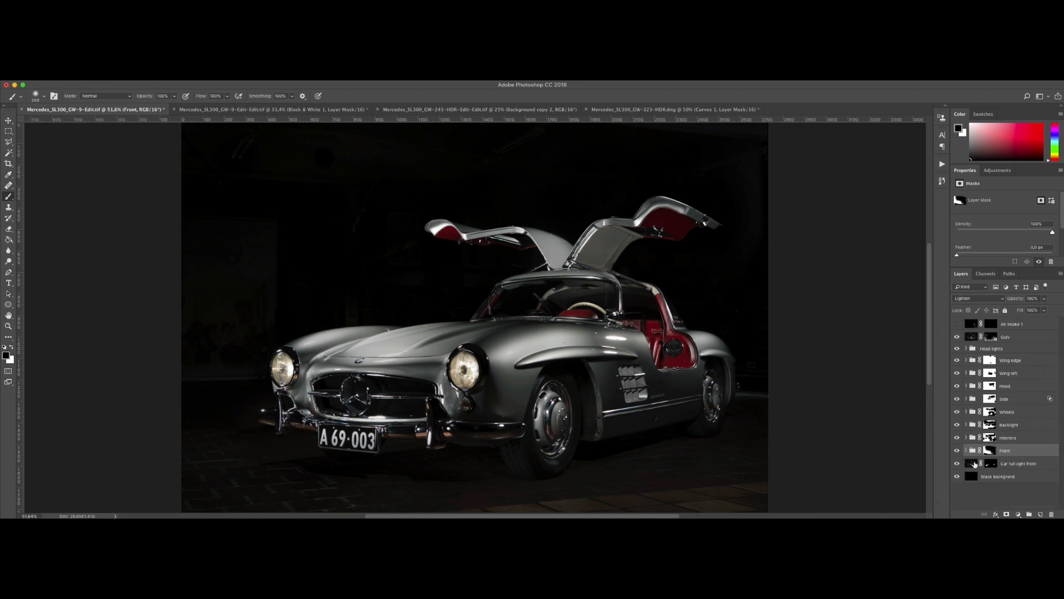
- Expand the Front group and set the Front 3 layer's blend mode to Normal
left_click(971, 464)
left_click(968, 450)
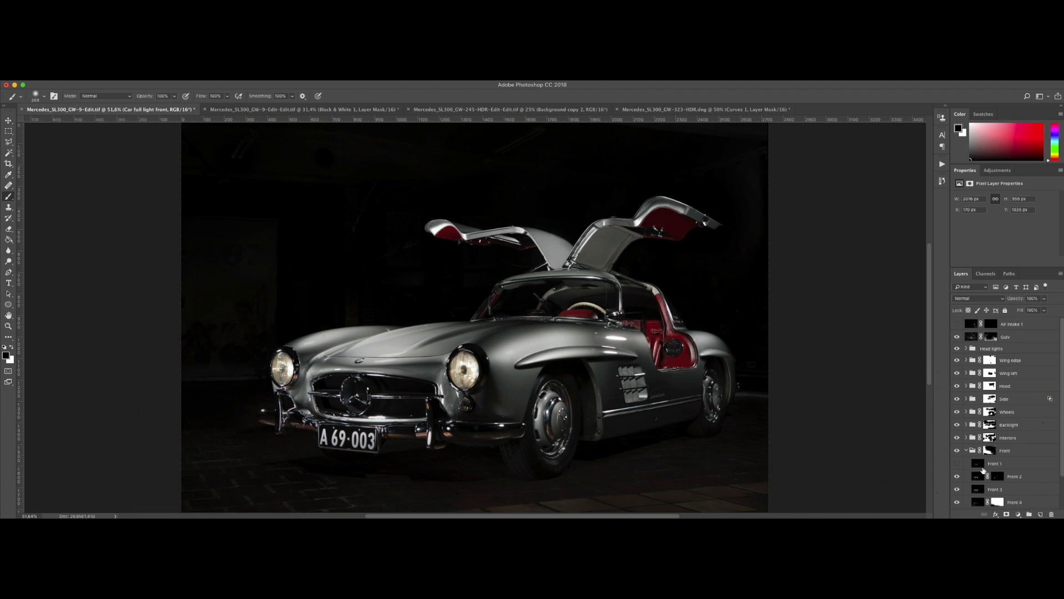
left_click(986, 488)
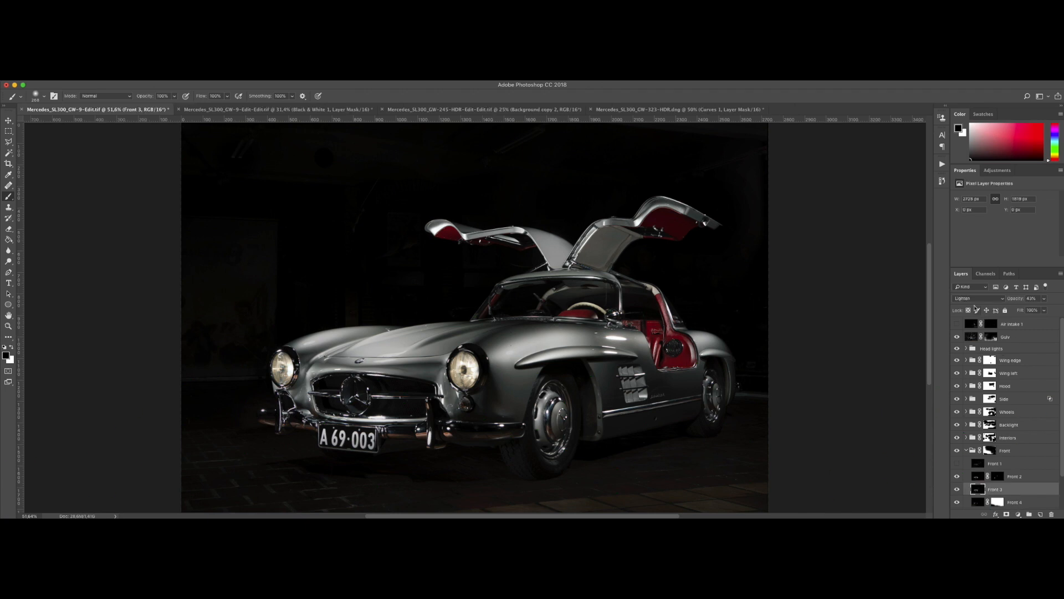
left_click(998, 299)
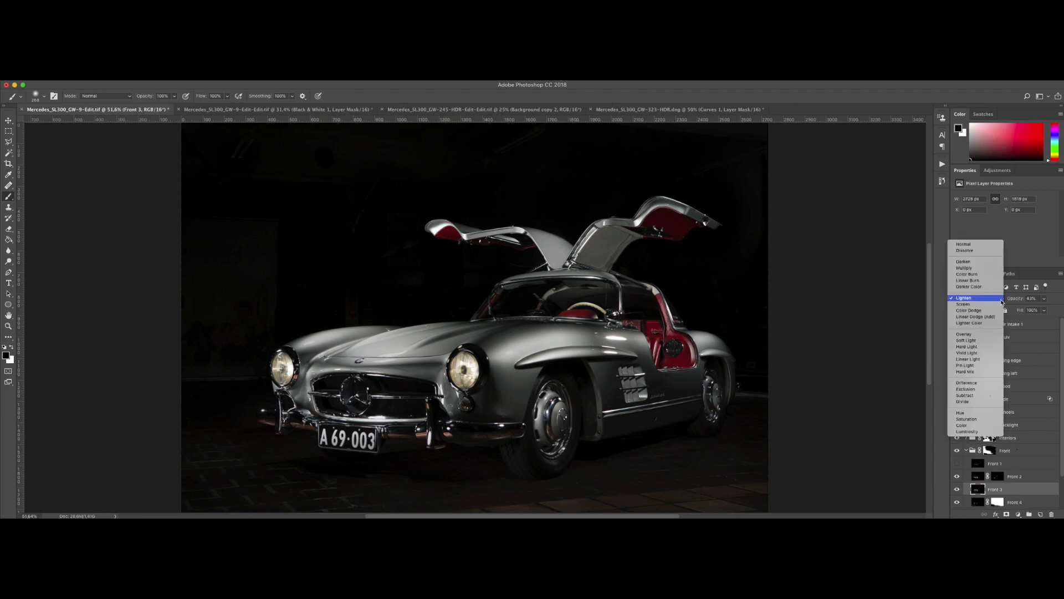
left_click(978, 245)
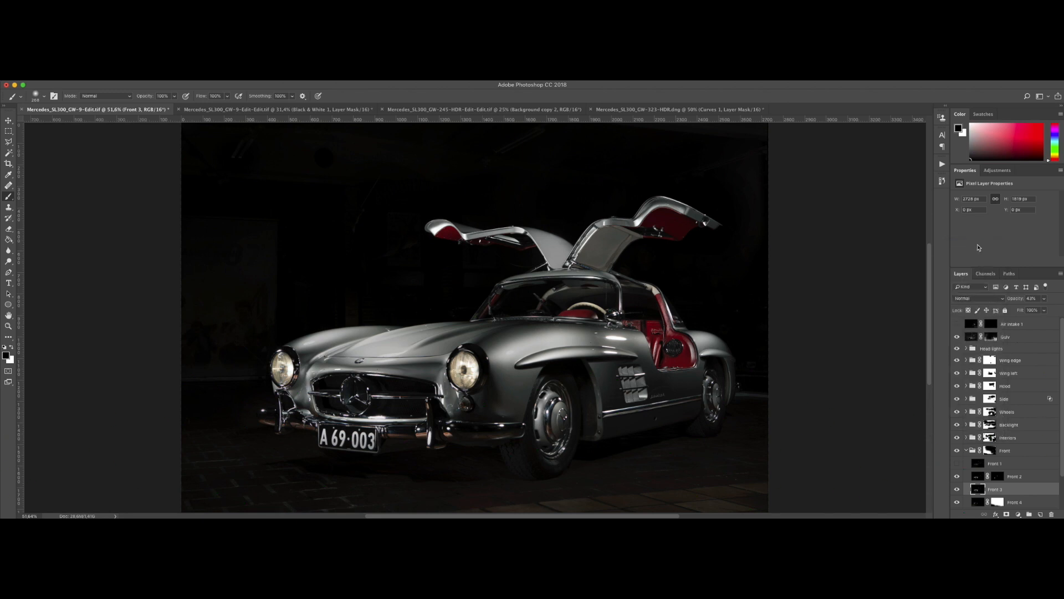
- Set the Front 3 layer's blend mode back to Lighten and collapse the Front group
left_click(998, 300)
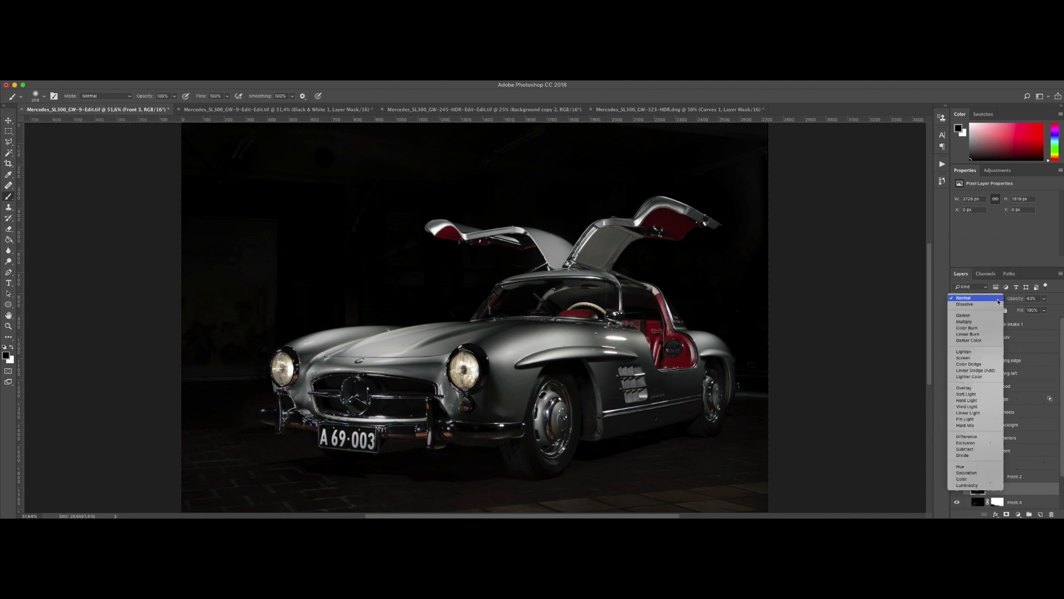
left_click(986, 353)
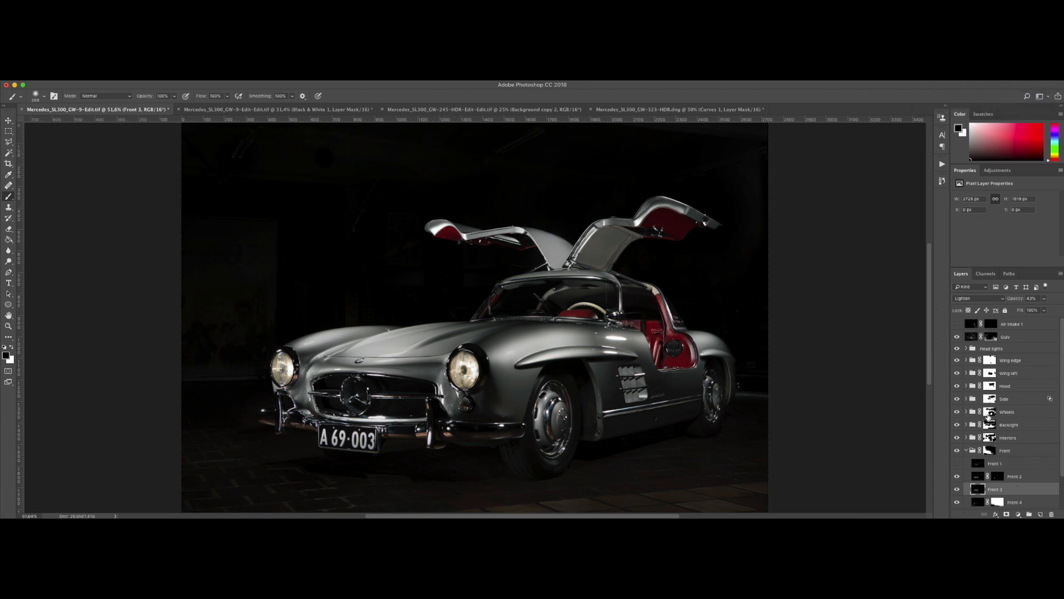
left_click(966, 450)
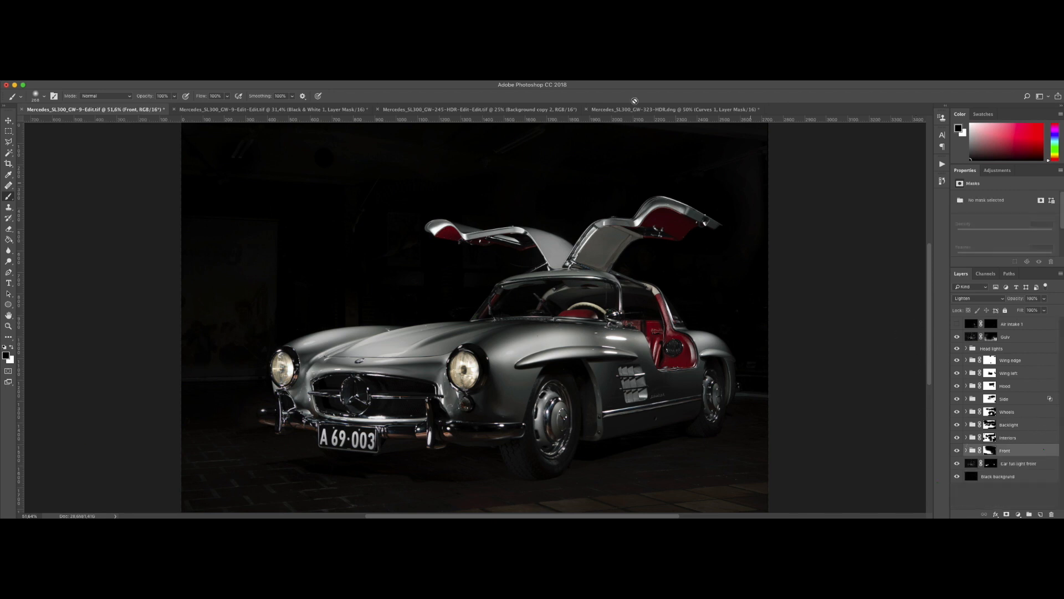
- In Mercedes_SL300_GW-9-Edit-Edit.tif, compare the image with and without Background copy 2, leave it shown, and turn on the Dodge / Burn group
left_click(296, 108)
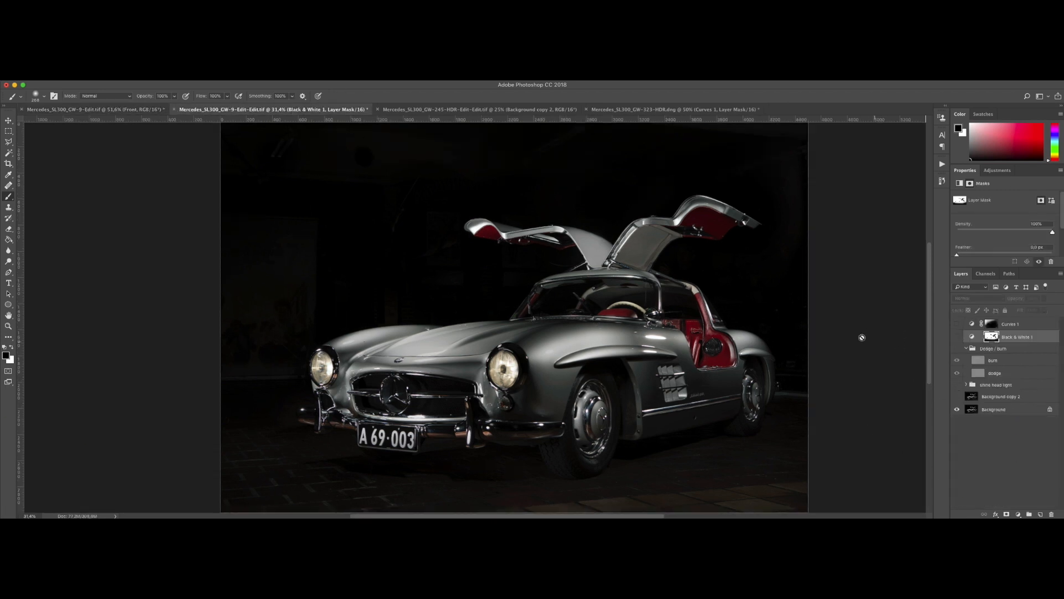
left_click(958, 397)
left_click(958, 397)
left_click(958, 397)
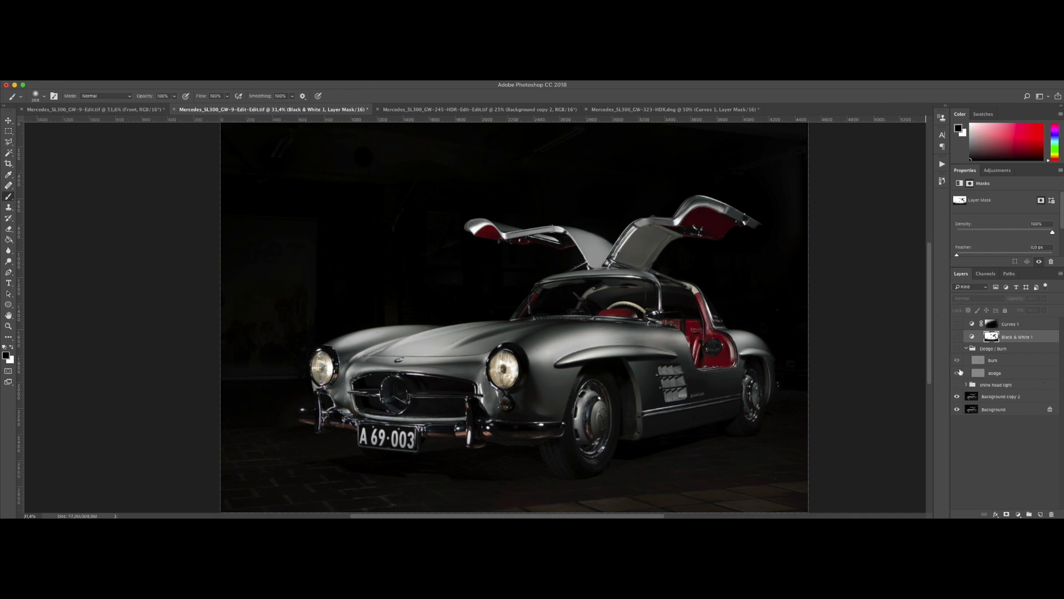
left_click(957, 349)
- Compare the image with and without the Black & White 1 adjustment, leave it on, and show the Curves 1 adjustment
left_click(957, 337)
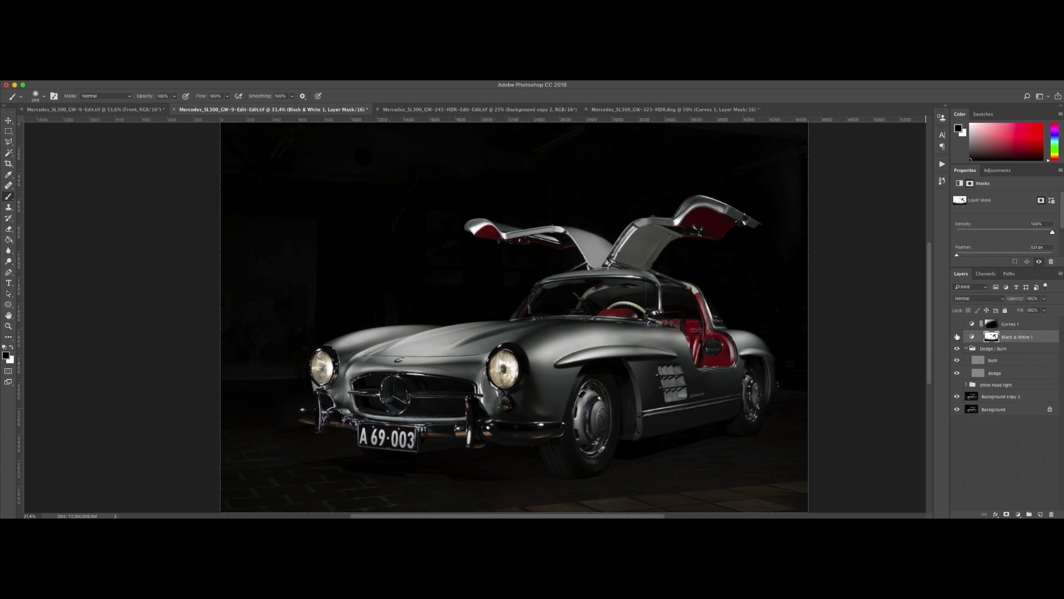
left_click(957, 336)
left_click(957, 337)
left_click(957, 336)
left_click(956, 338)
left_click(957, 324)
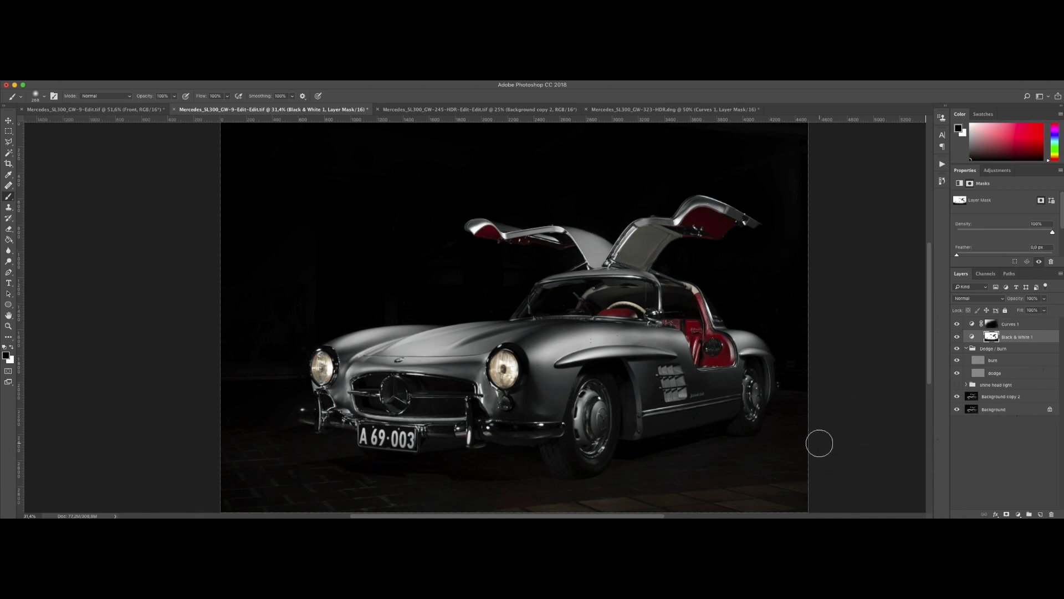